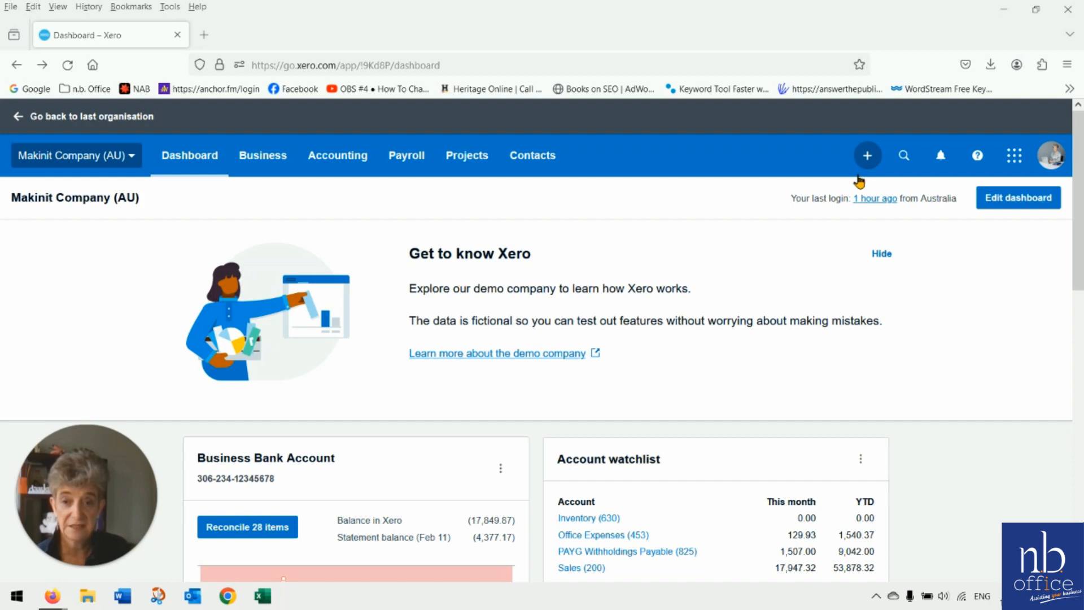
Step: Start a new invoice for Makinit Company (AU) and look over the blank invoice form
left_click(869, 156)
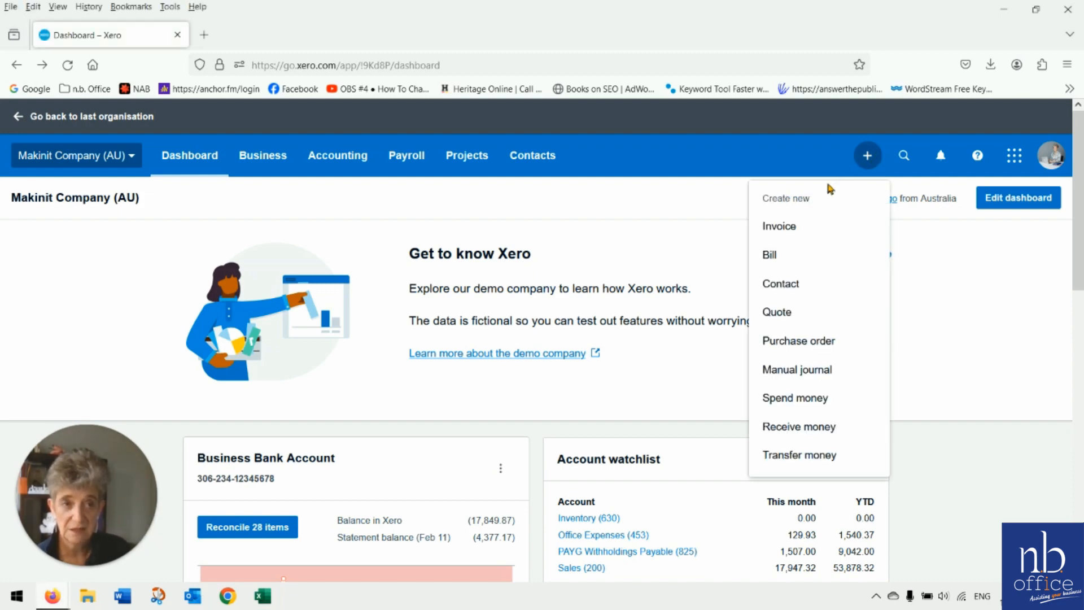
left_click(786, 225)
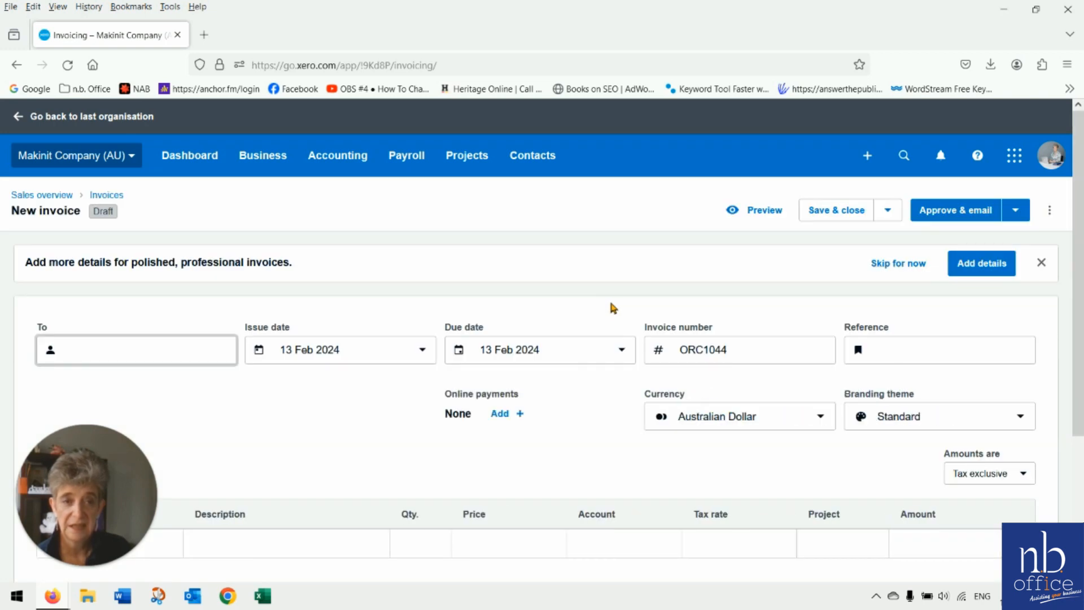
scroll(612, 370, "down", 3)
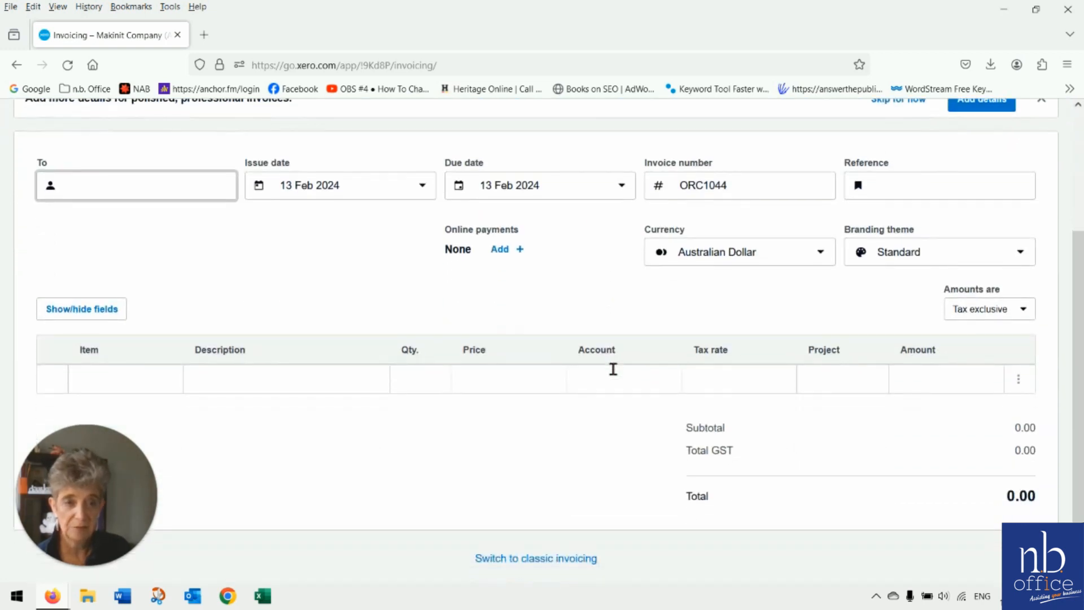
scroll(598, 362, "up", 3)
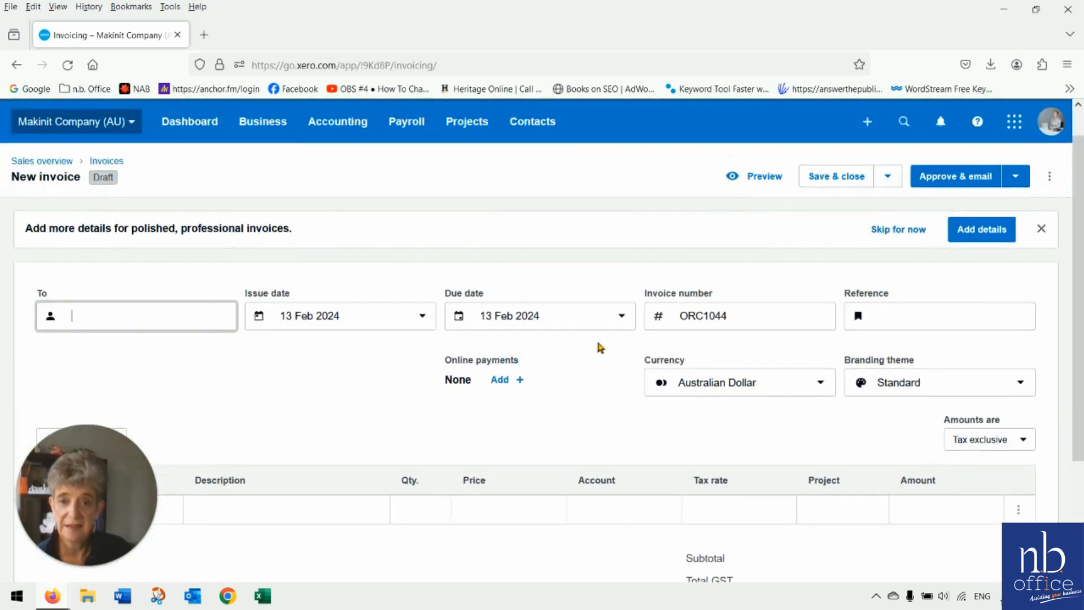
Step: Switch to classic invoicing and examine the blank invoice's header fields, line item columns, totals and save options
scroll(600, 347, "down", 3)
left_click(560, 539)
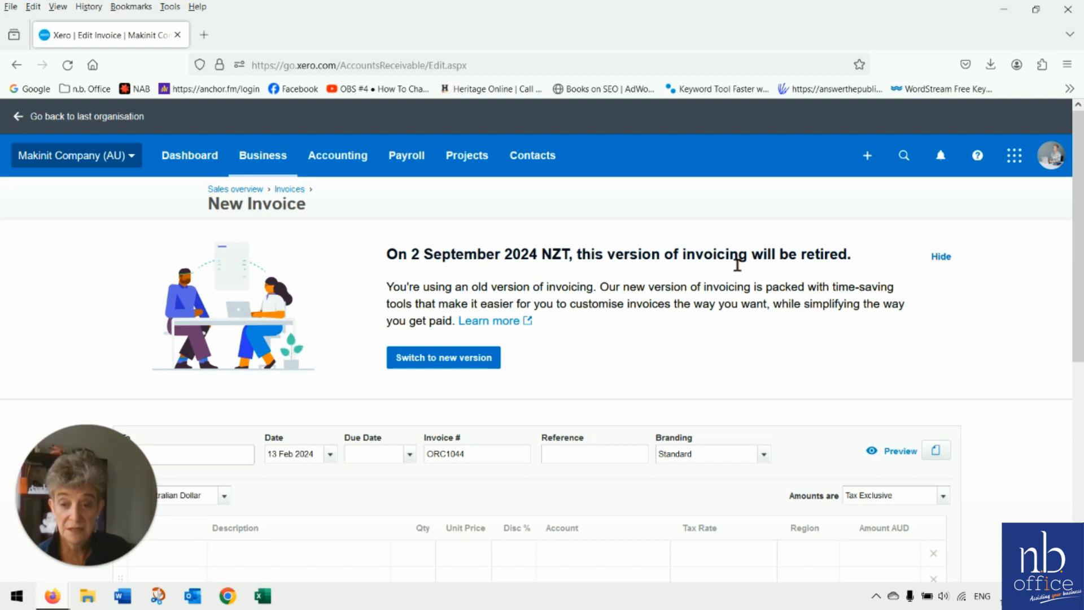
scroll(748, 294, "down", 1)
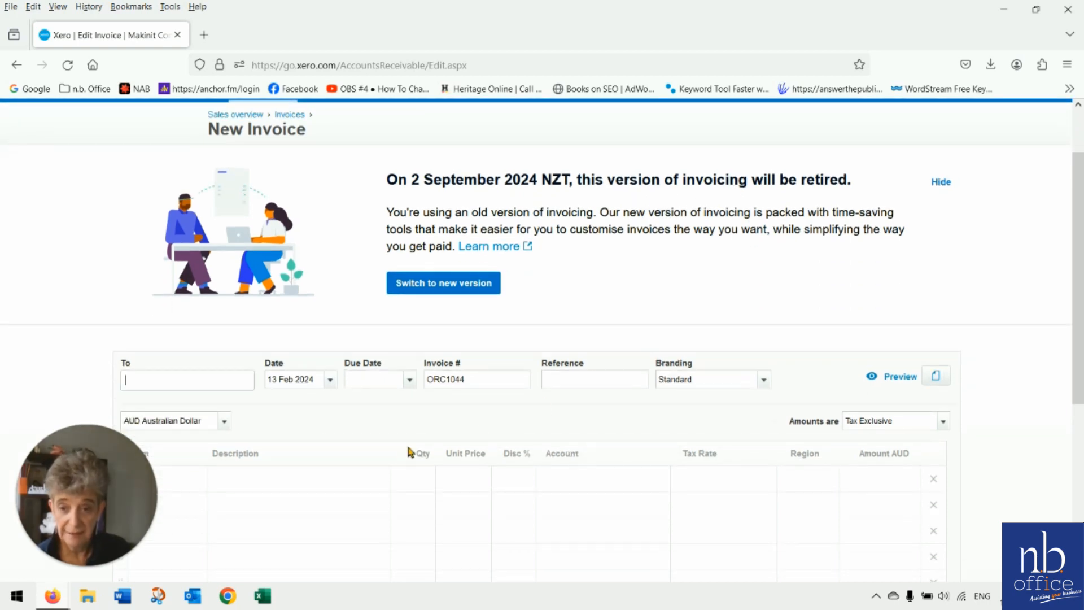
scroll(593, 395, "down", 2)
scroll(591, 386, "down", 2)
scroll(590, 386, "up", 1)
scroll(590, 386, "down", 1)
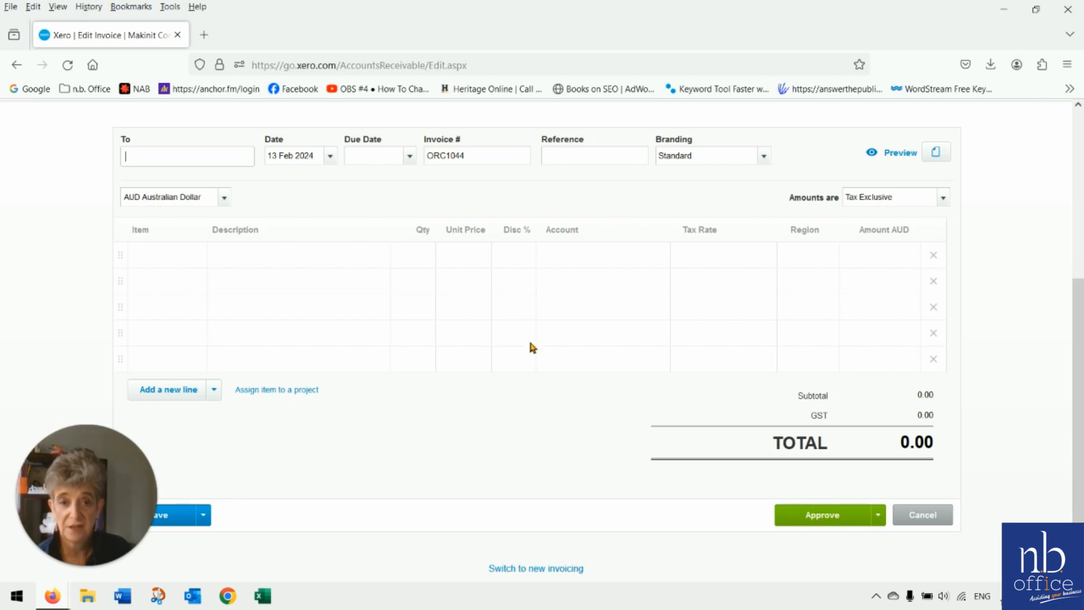
scroll(530, 347, "down", 1)
scroll(531, 347, "up", 3)
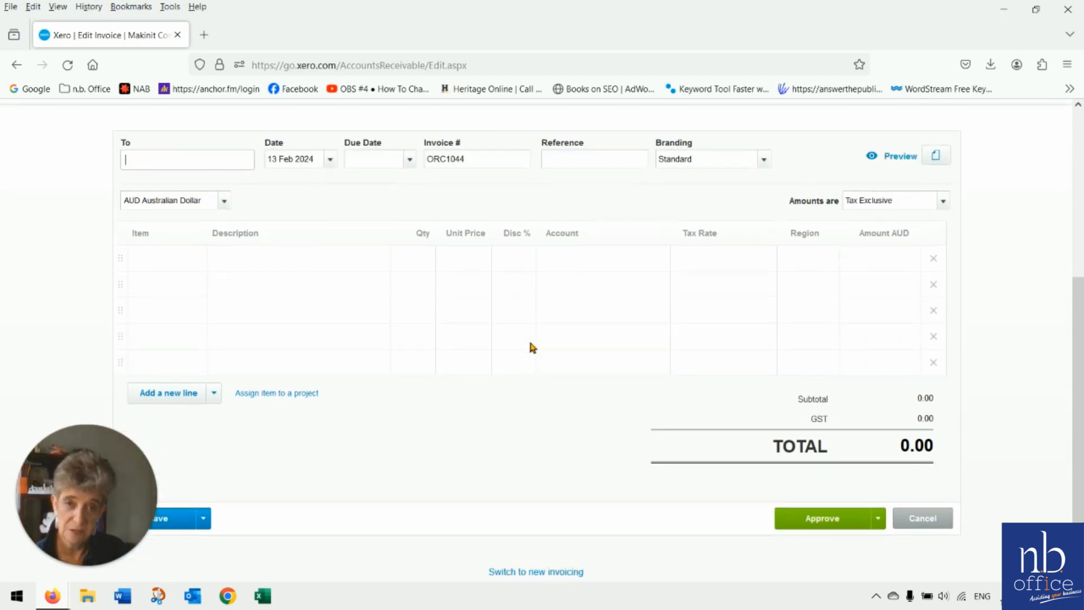
scroll(531, 346, "down", 3)
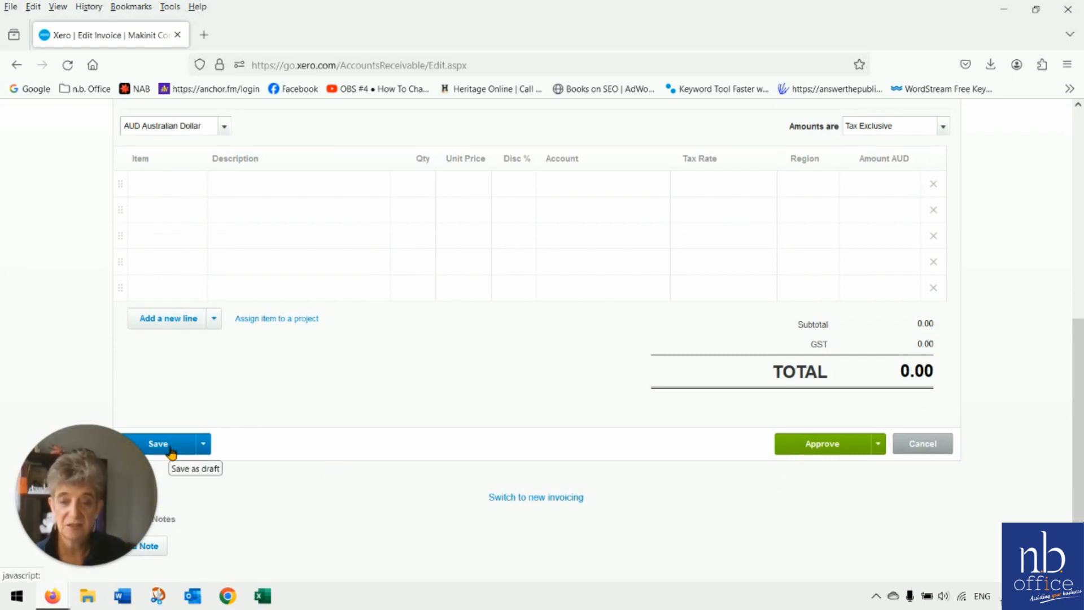
scroll(374, 428, "up", 3)
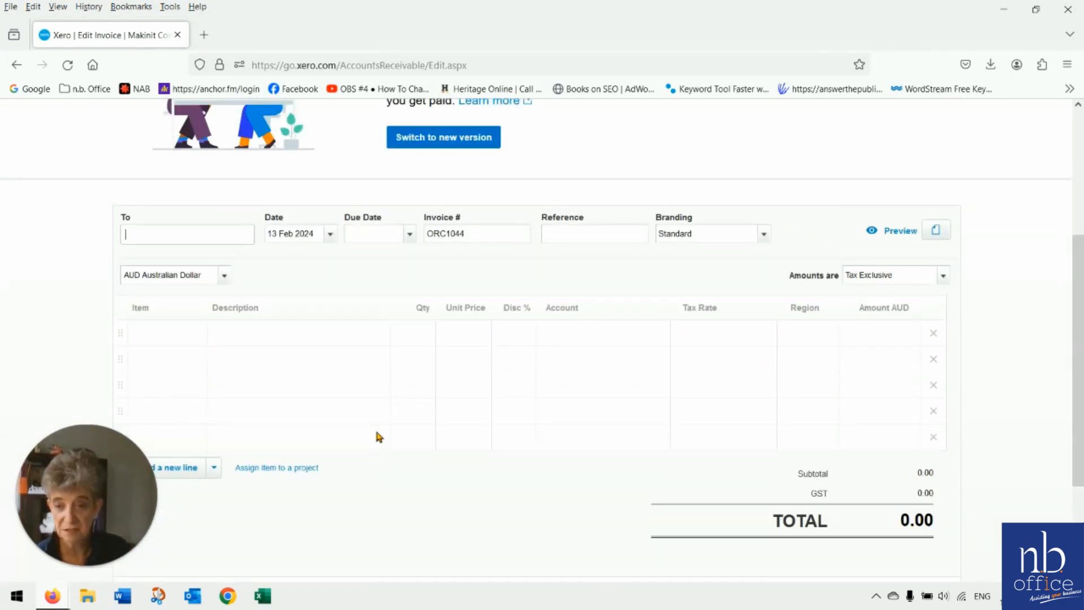
scroll(375, 428, "up", 2)
Step: Switch back to the new version of invoicing and dismiss its introductory tour
left_click(467, 364)
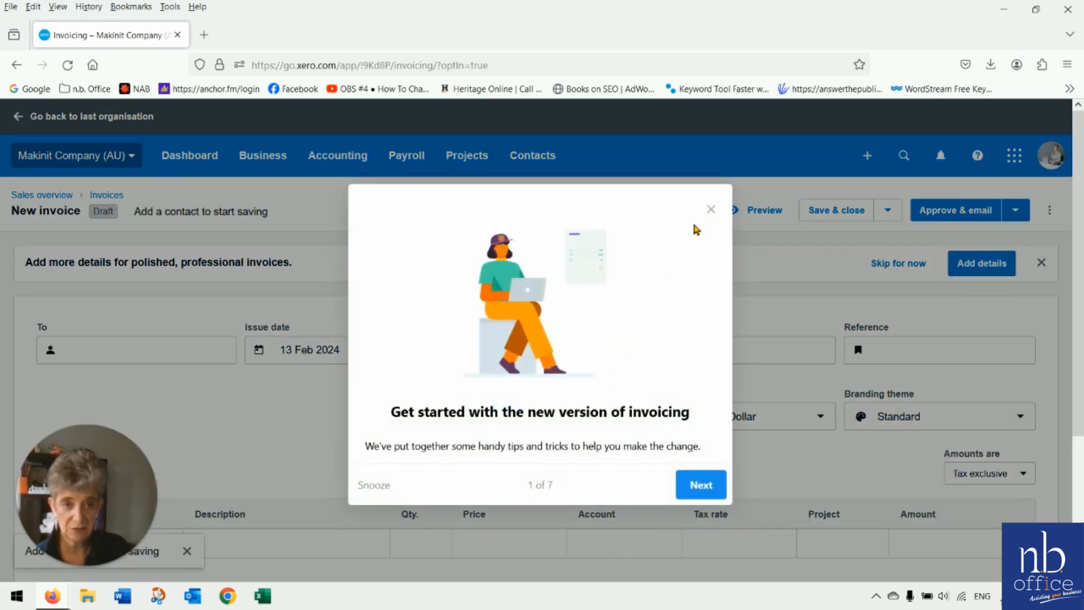
left_click(710, 210)
scroll(285, 286, "down", 3)
scroll(499, 275, "up", 3)
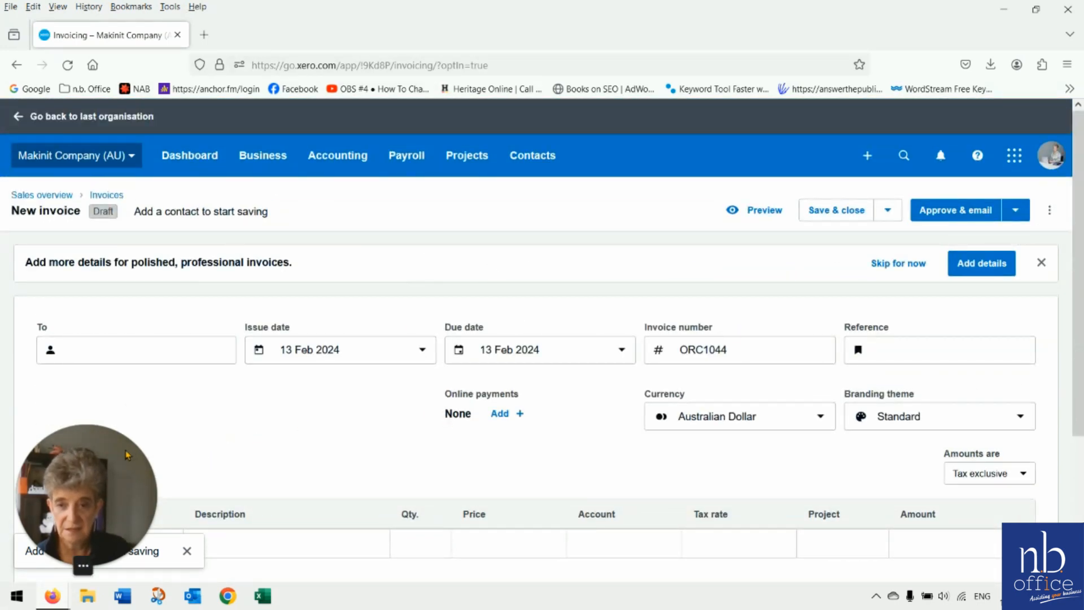
left_click_drag(122, 446, 121, 412)
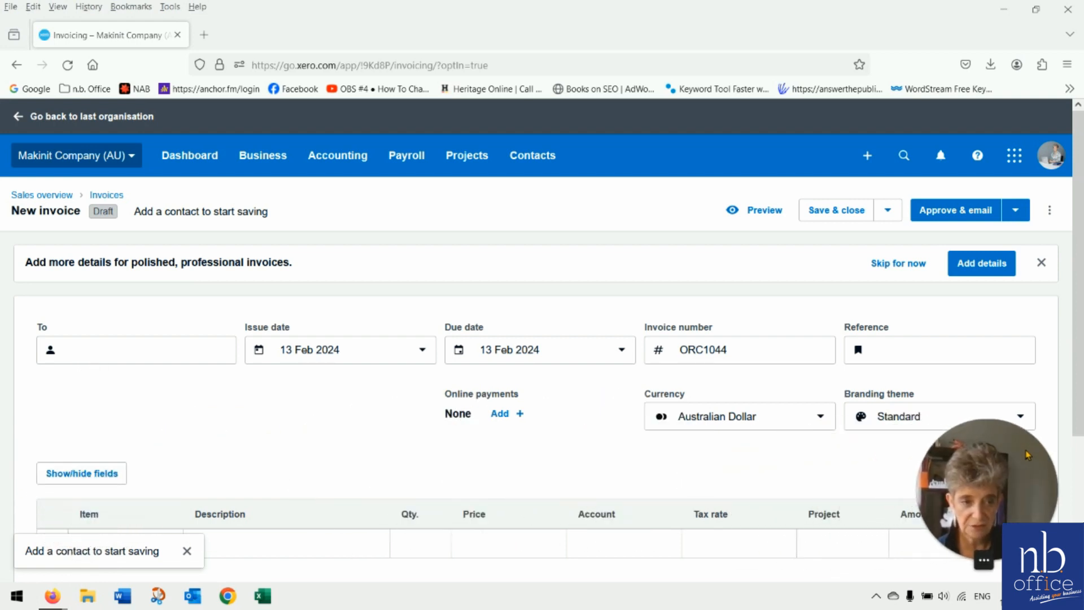
Step: Choose the first existing contact matching "jo" as the invoice recipient and set the issue date to tomorrow, 14 Feb
left_click(136, 359)
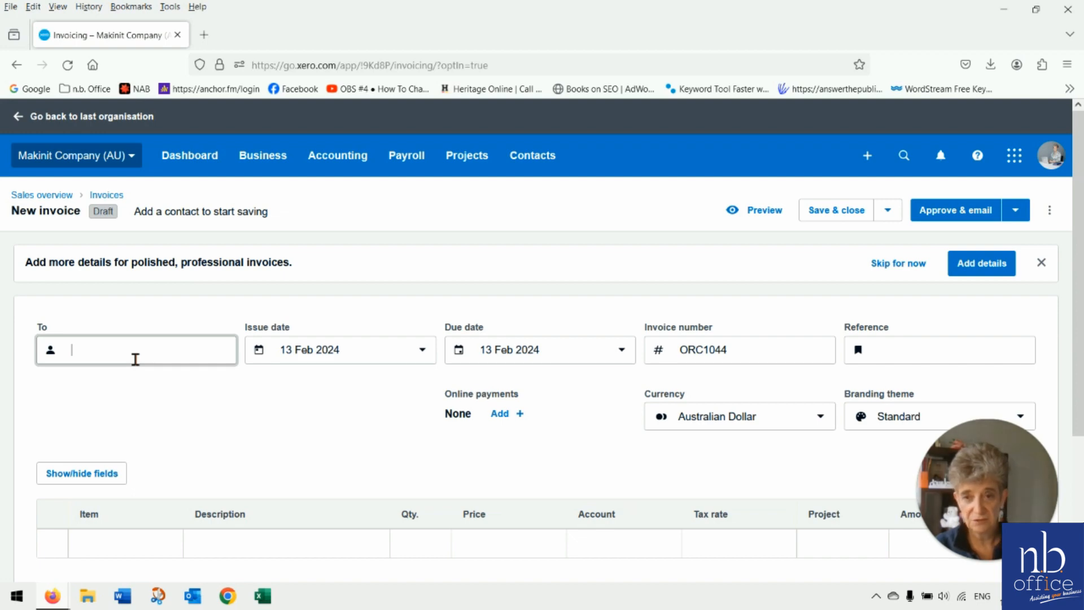
type("jo")
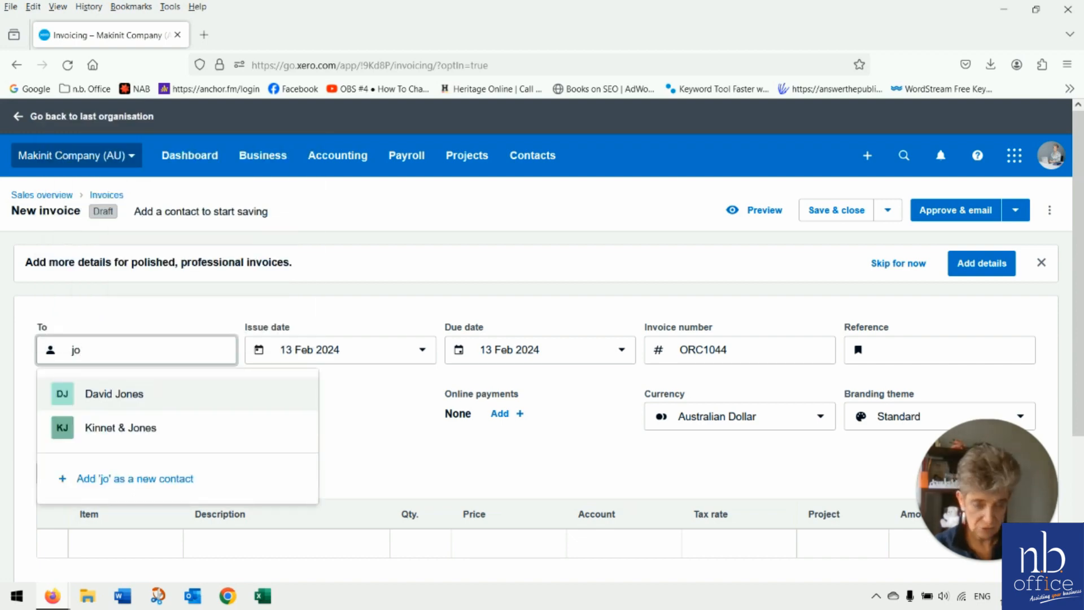
key("Return")
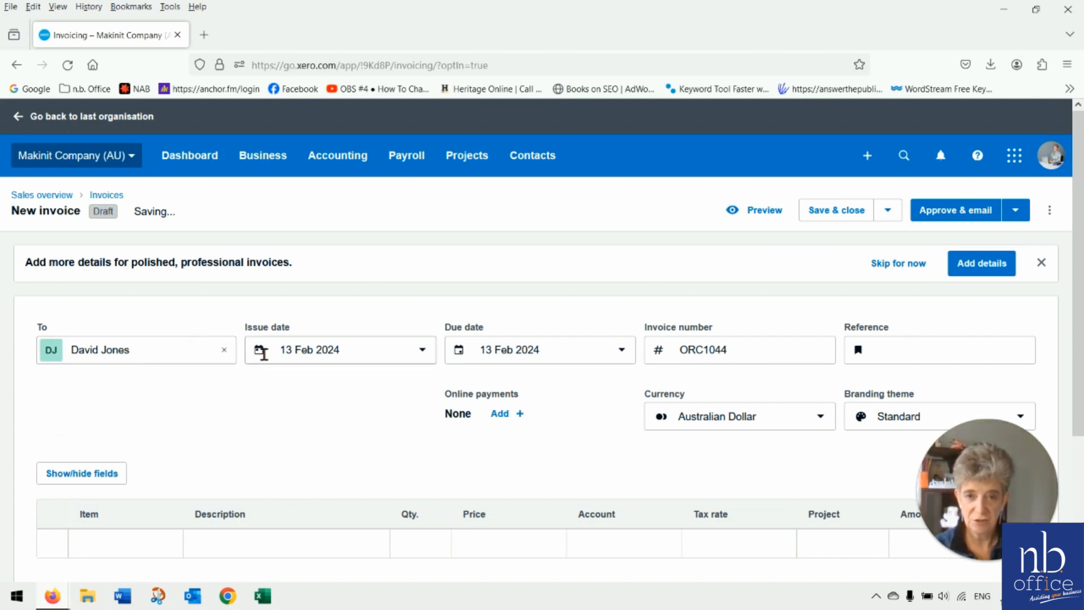
left_click(417, 350)
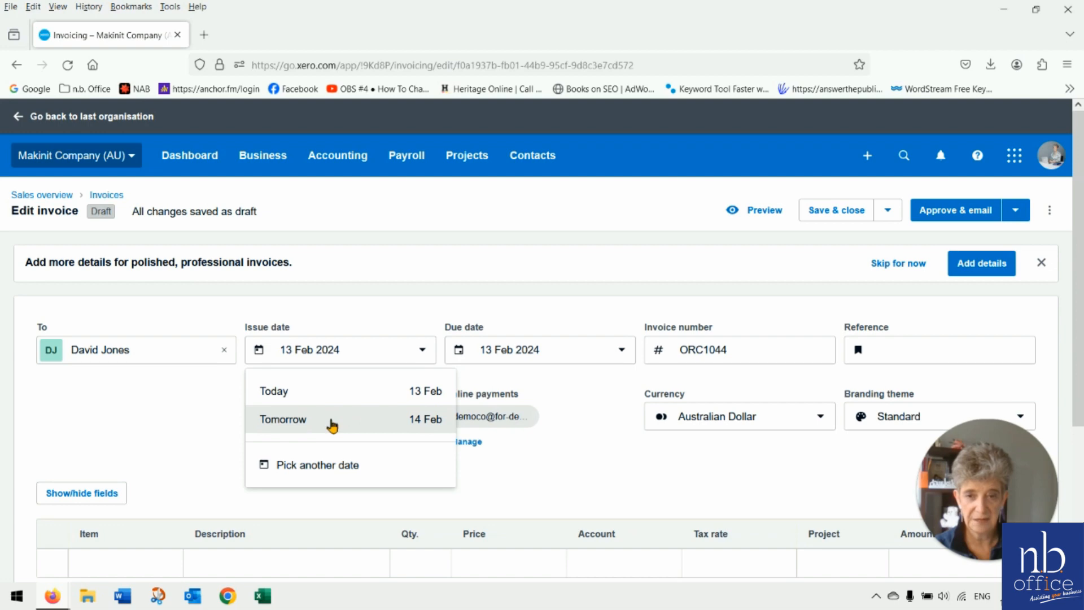
left_click(331, 425)
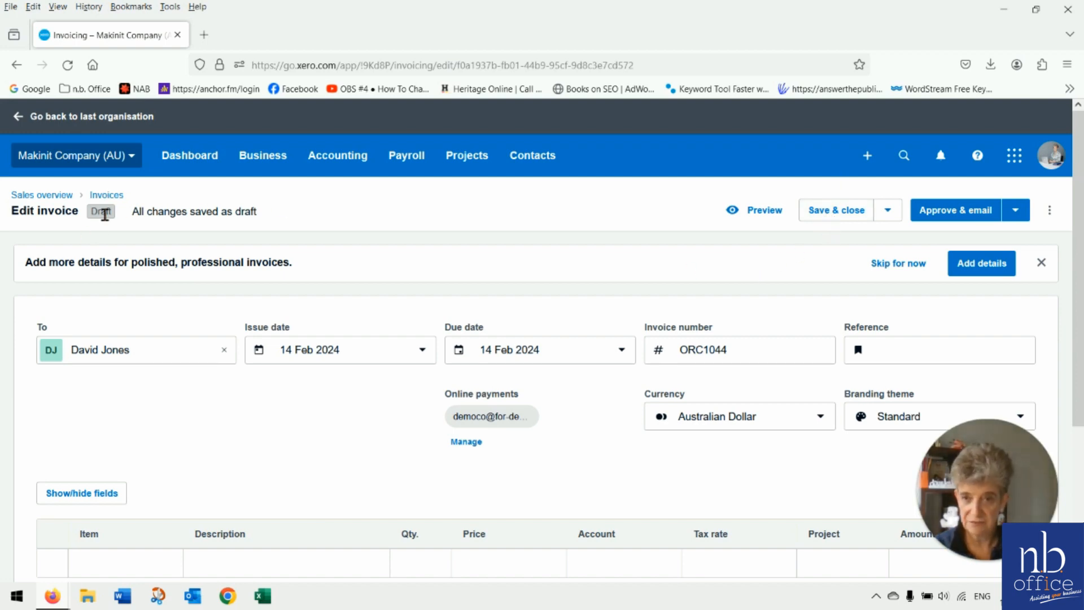
Step: Add the GB1-White item "Golf balls - white single" as the first invoice line with a quantity of 100, and check the totals
scroll(370, 382, "down", 2)
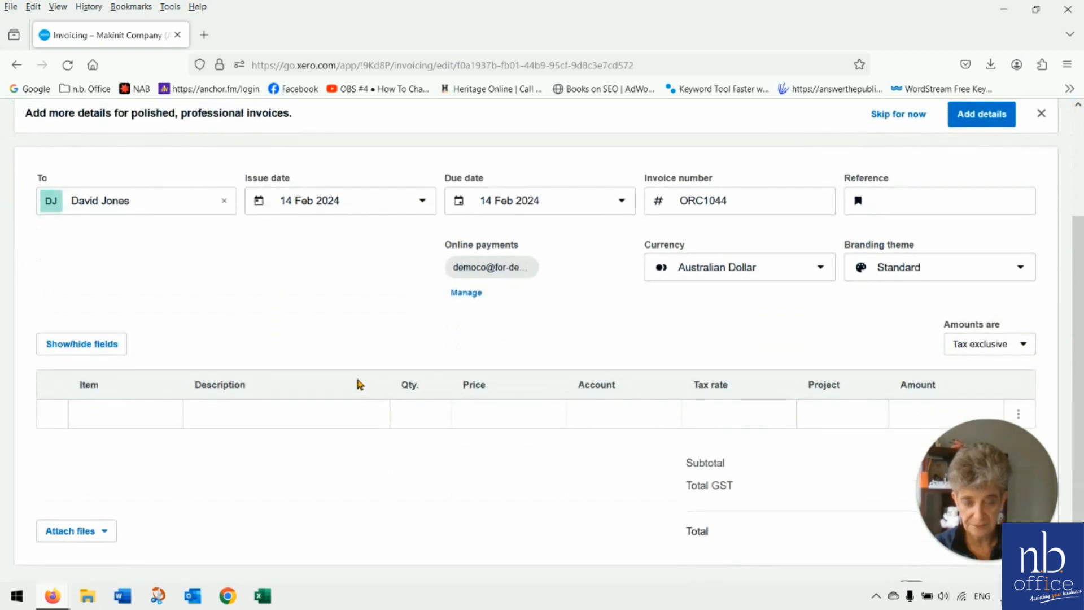
scroll(574, 455, "down", 1)
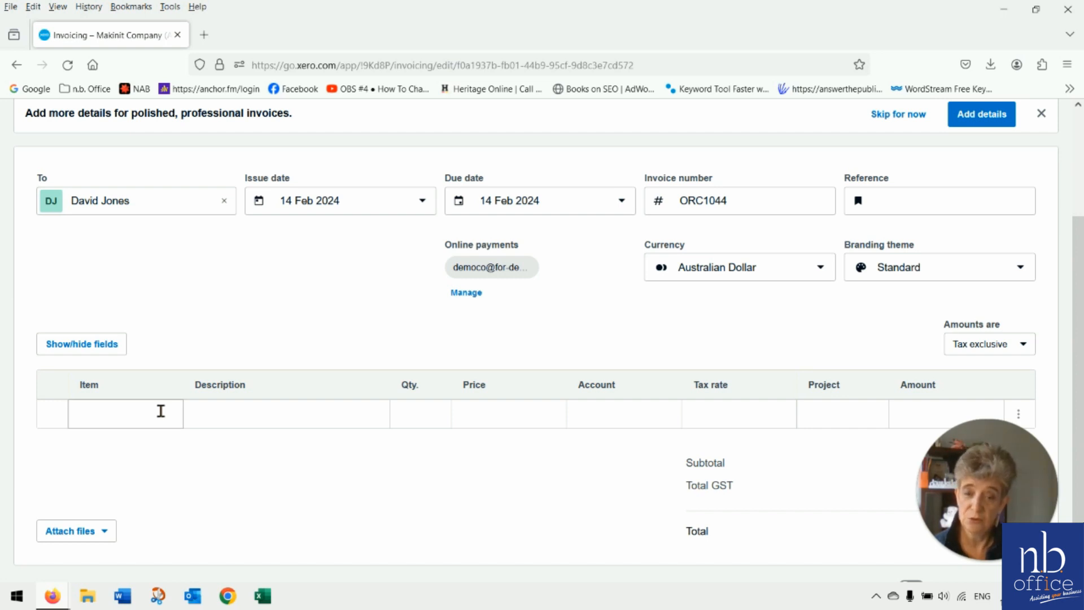
left_click(161, 411)
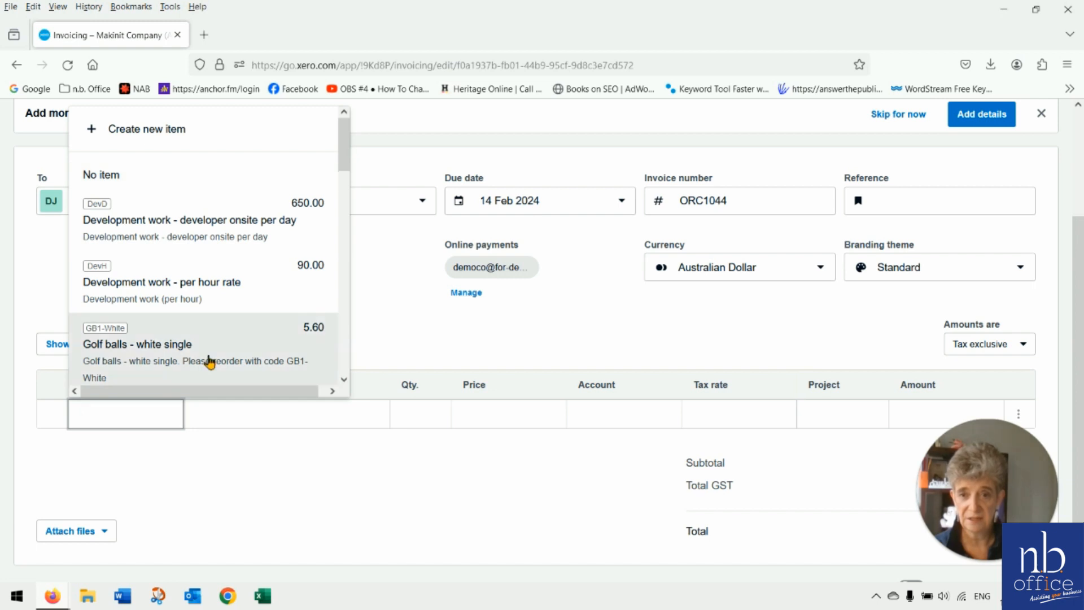
left_click(208, 361)
left_click(409, 416)
type("100")
key("Tab")
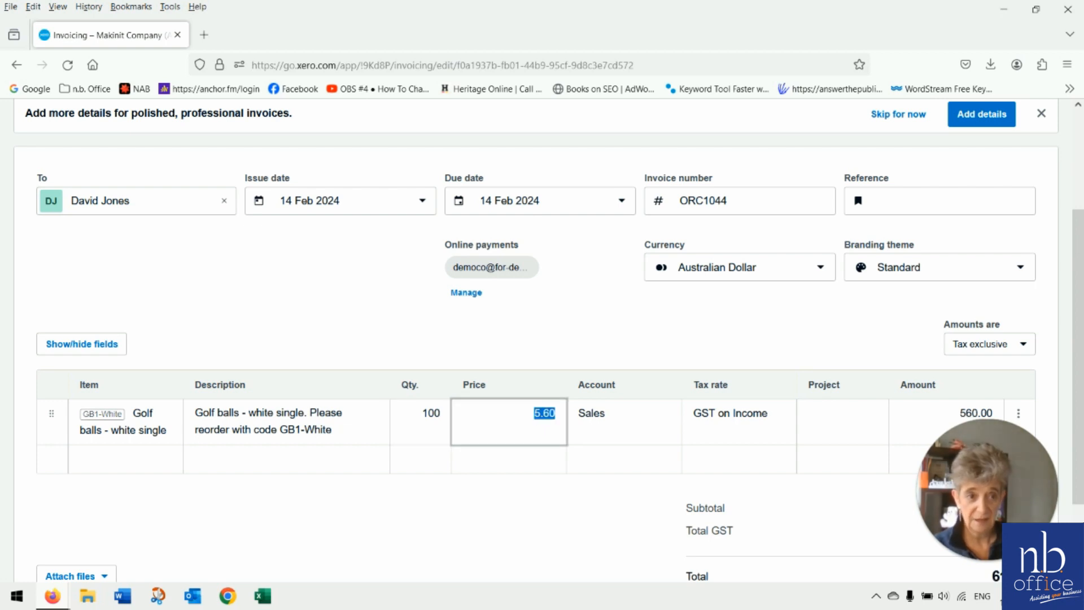
scroll(541, 423, "down", 1)
scroll(540, 423, "down", 1)
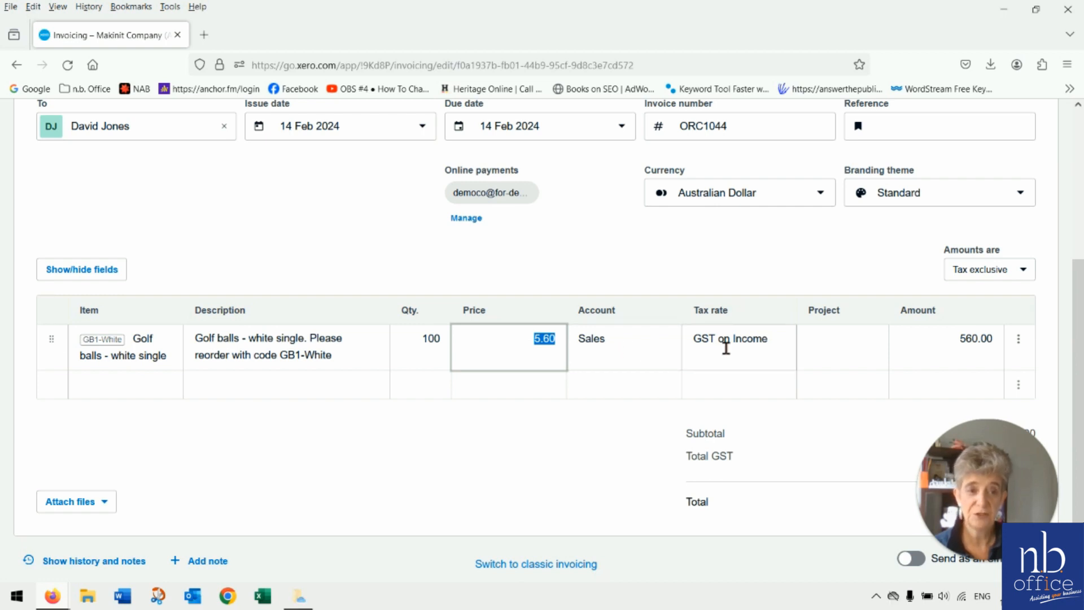
scroll(796, 327, "down", 1)
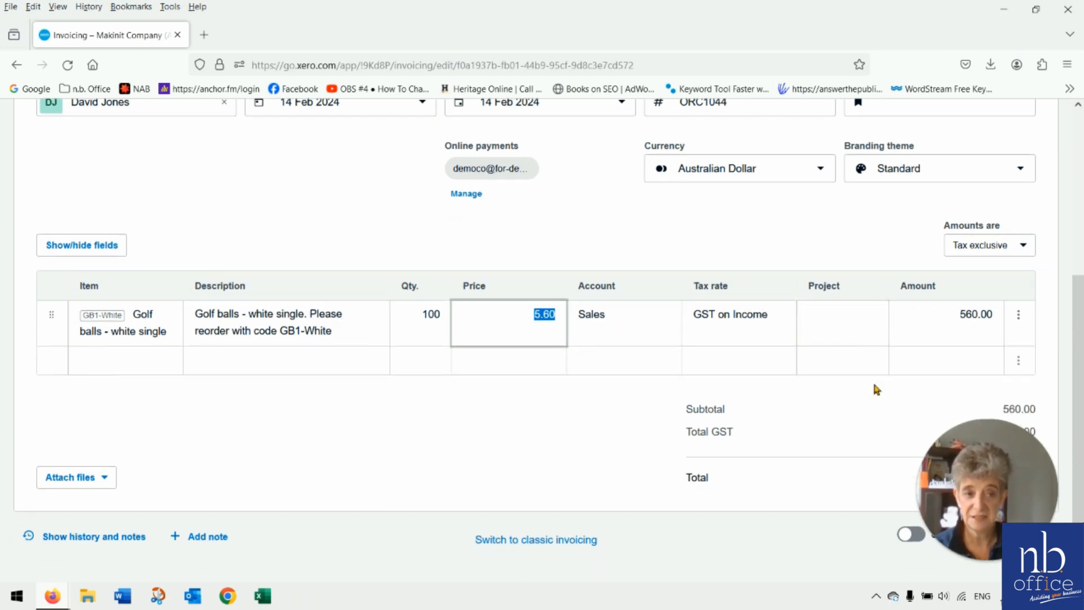
left_click_drag(971, 485, 144, 429)
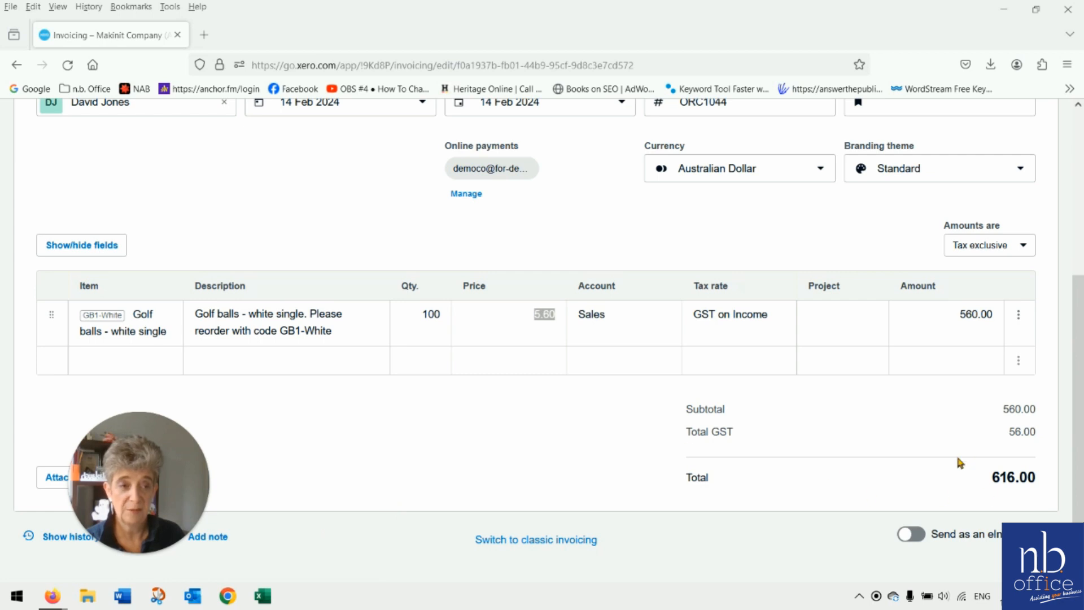
Step: Approve the draft invoice without emailing it
scroll(960, 463, "up", 2)
scroll(931, 401, "up", 2)
scroll(1007, 226, "up", 3)
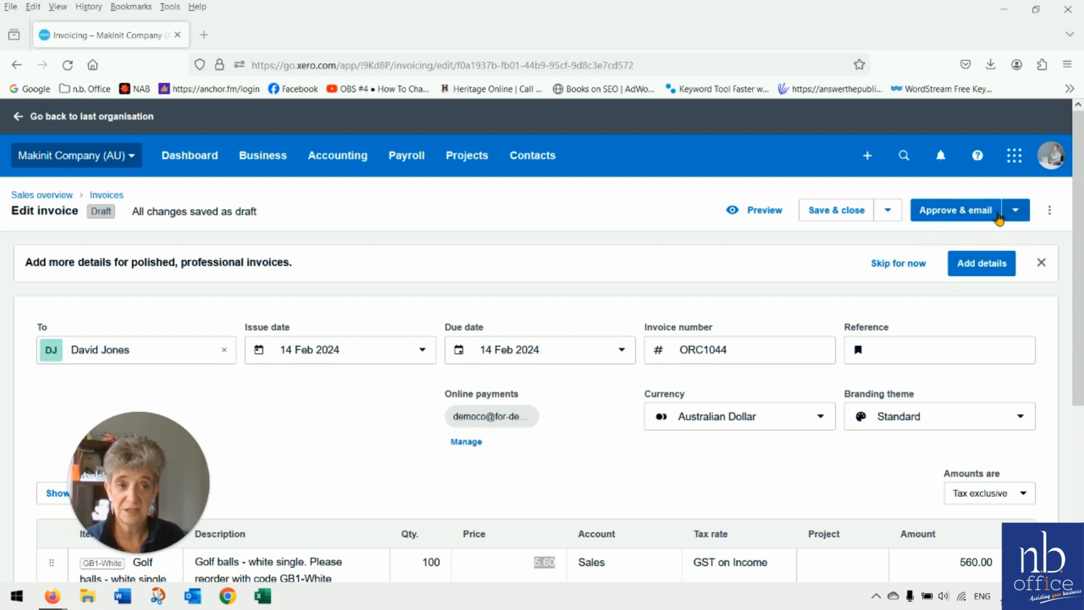
left_click(1015, 210)
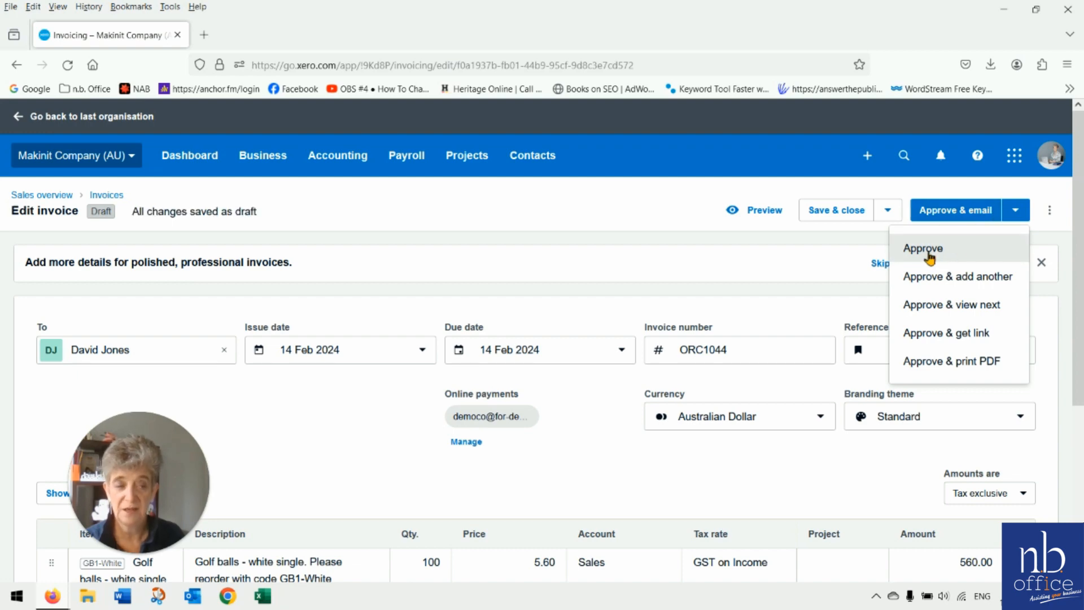
left_click(933, 249)
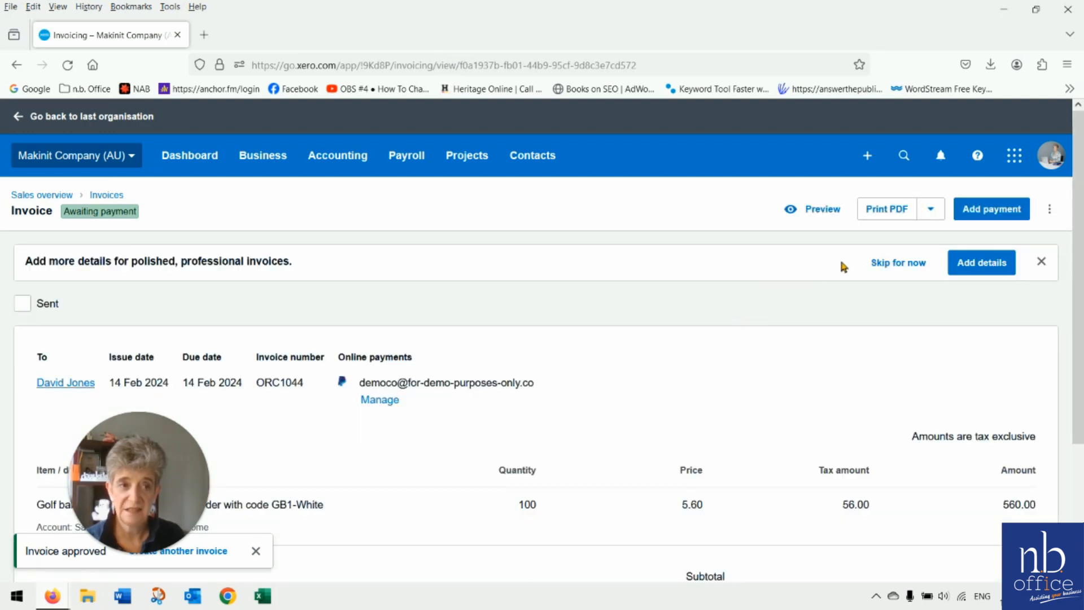
Step: Review the approved invoice, generate its packing slip as a PDF and look over the slip's details and line item
scroll(729, 333, "down", 3)
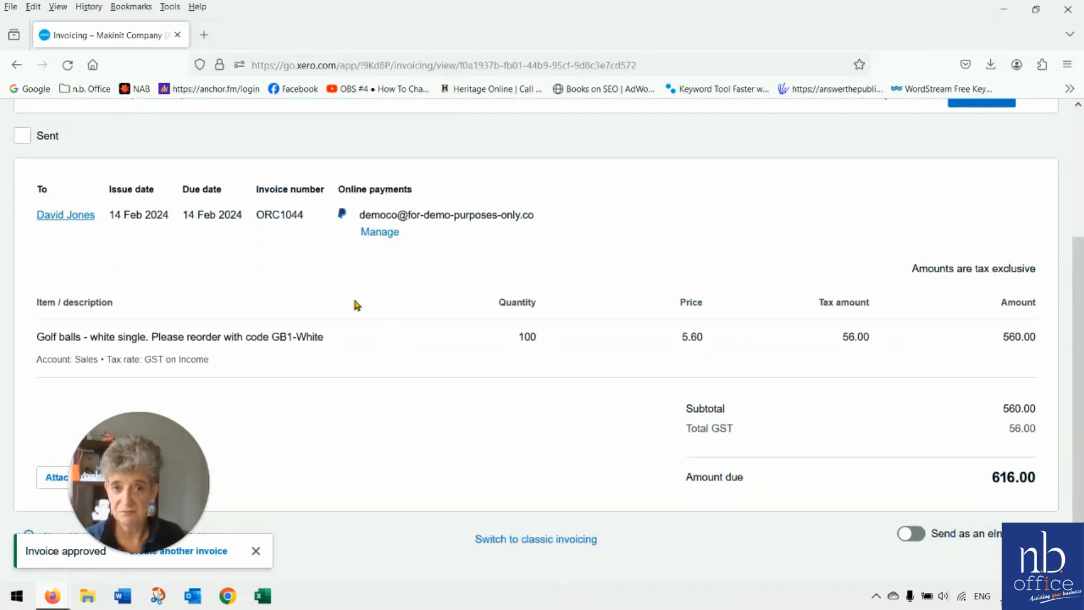
scroll(380, 356, "up", 3)
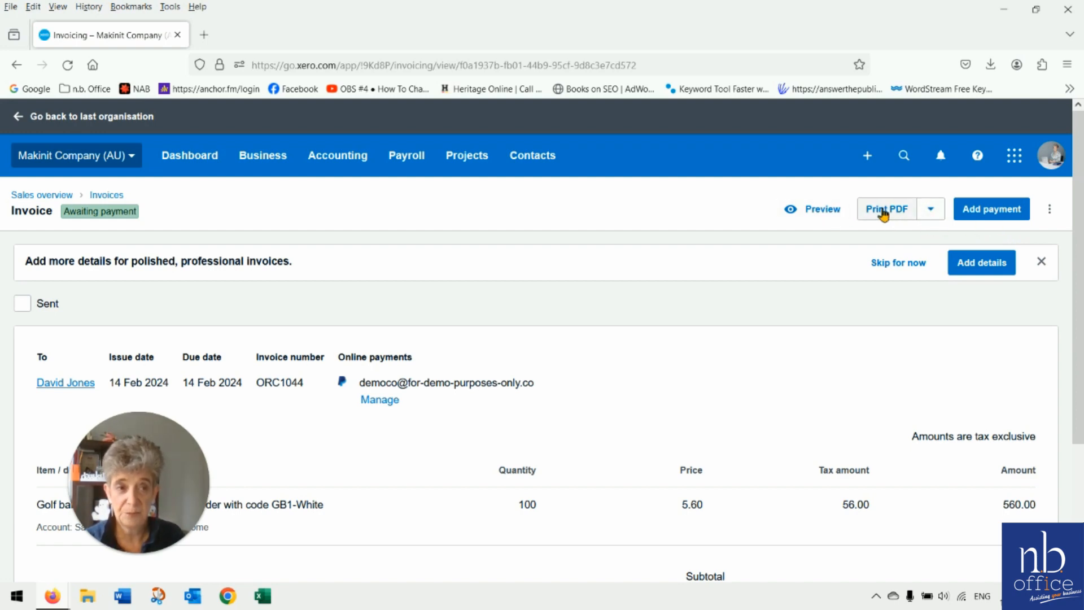
left_click(933, 211)
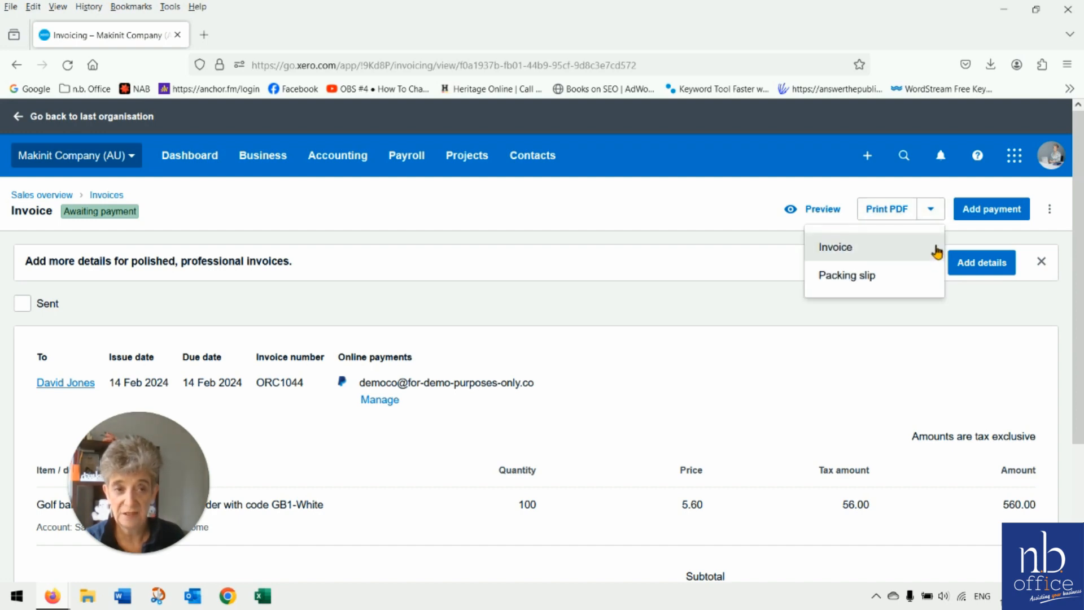
left_click(869, 280)
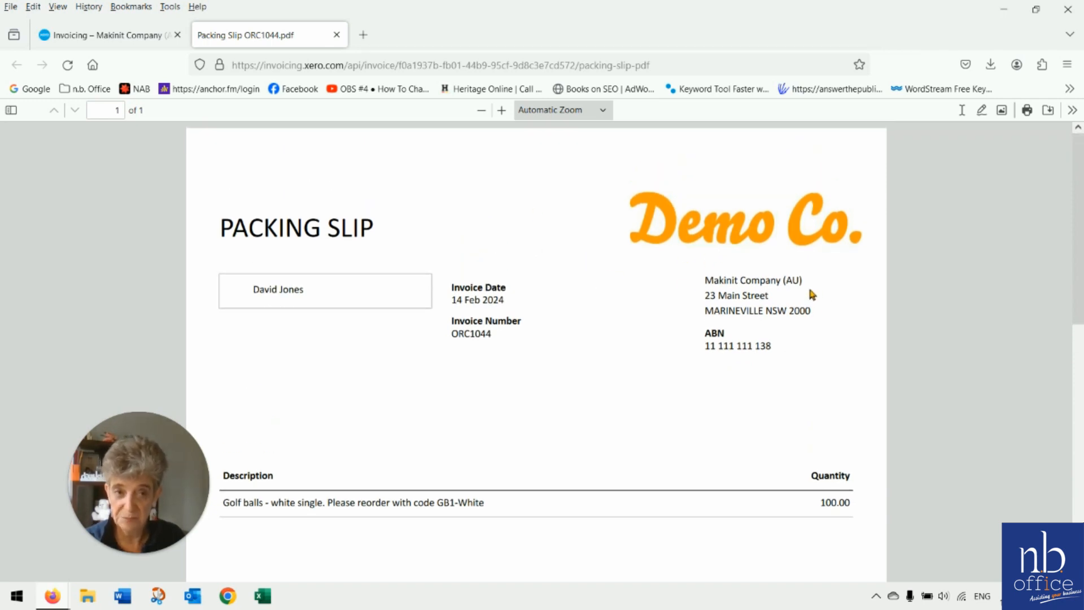
scroll(700, 272, "down", 2)
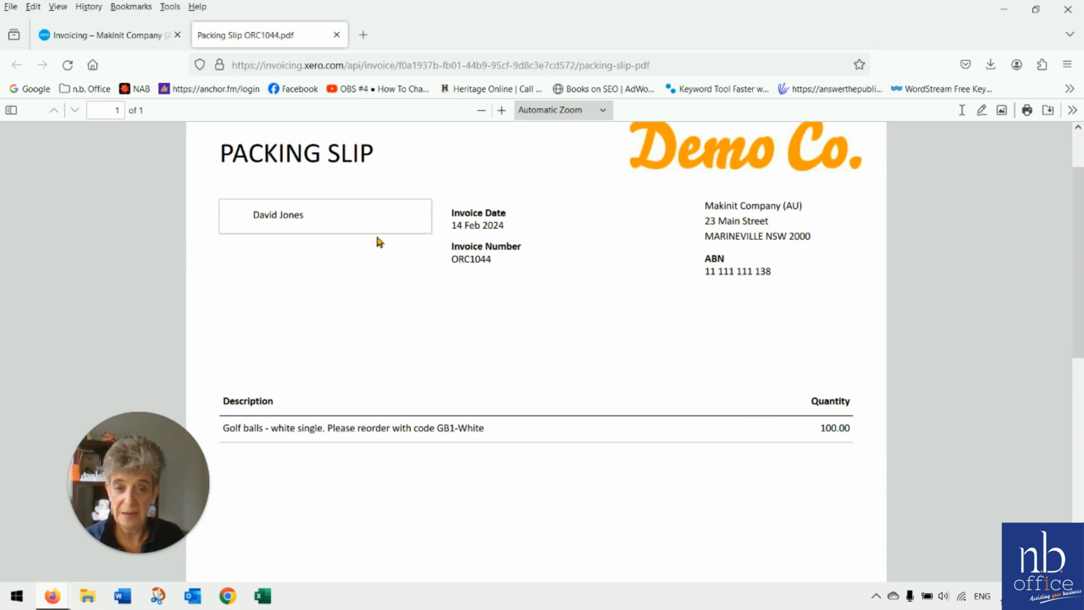
scroll(661, 298, "down", 3)
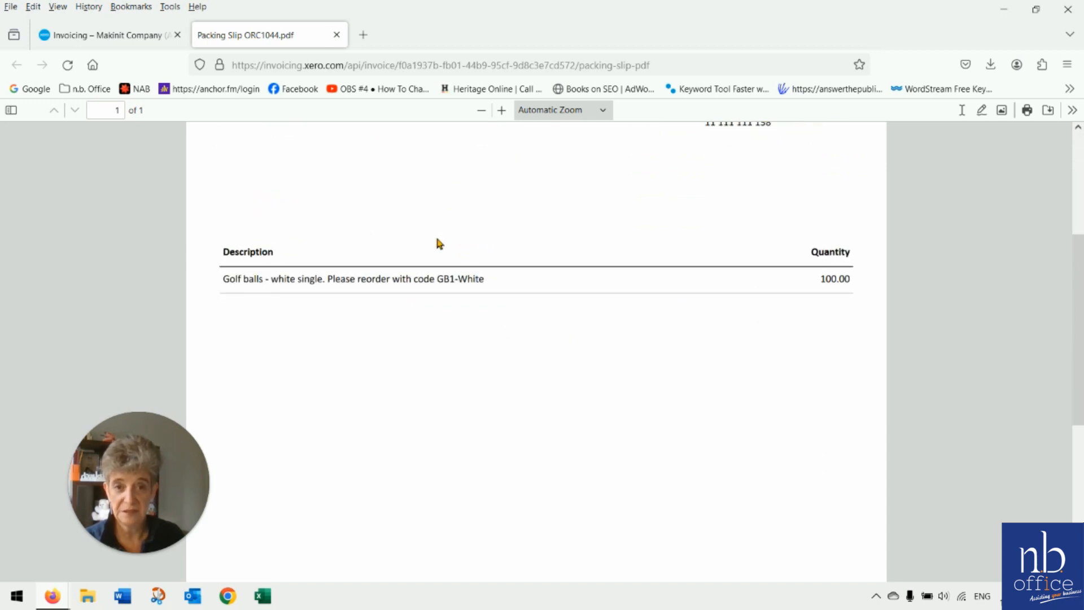
scroll(523, 290, "up", 3)
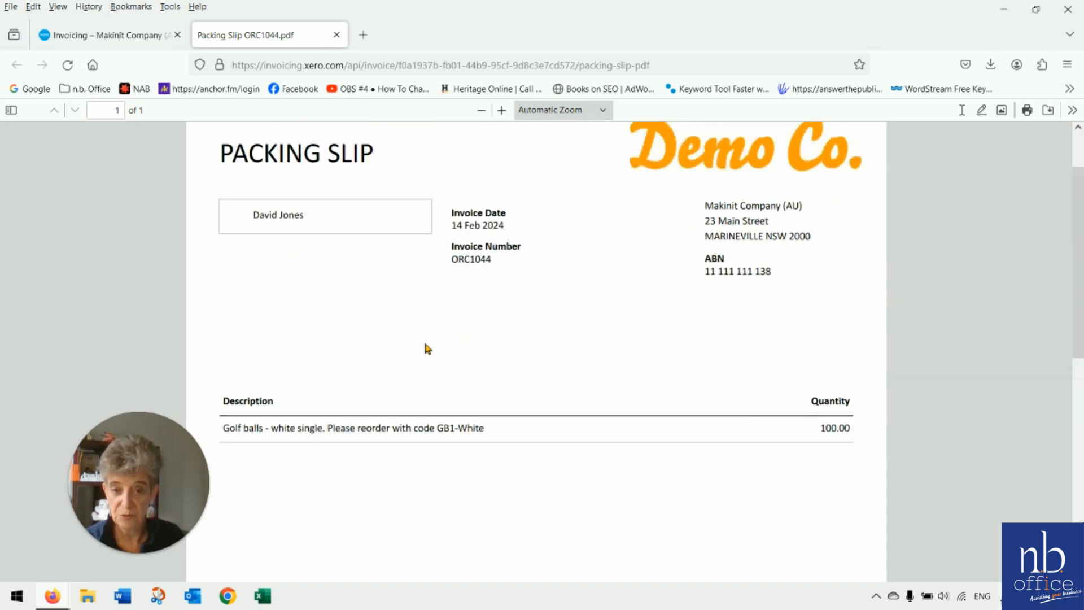
Step: Examine the packing slip's recipient, invoice date, invoice number, company details, item description and quantity
scroll(413, 334, "down", 2)
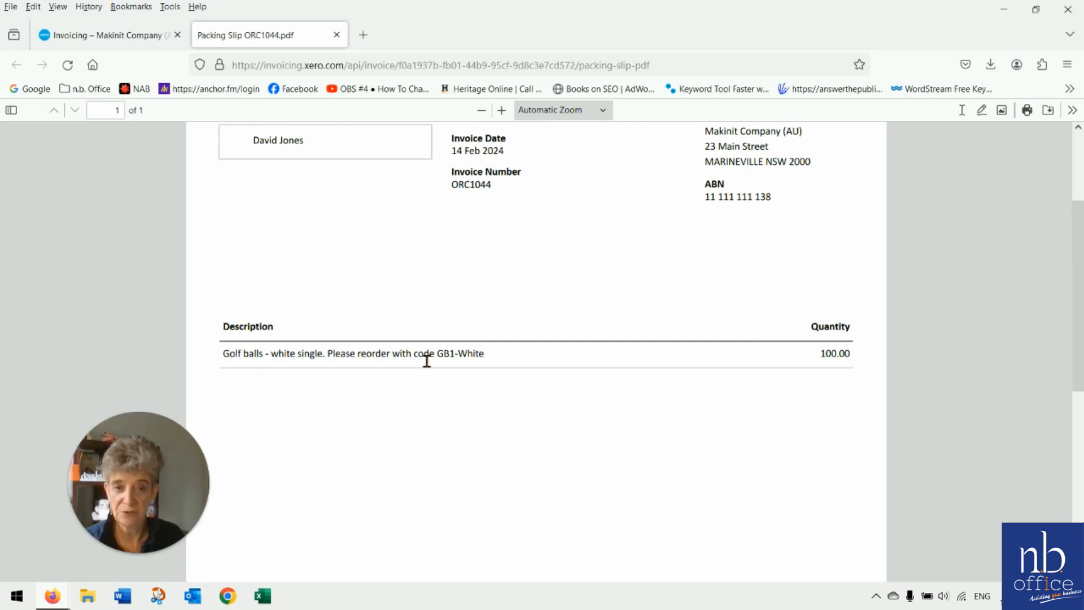
scroll(864, 266, "down", 3)
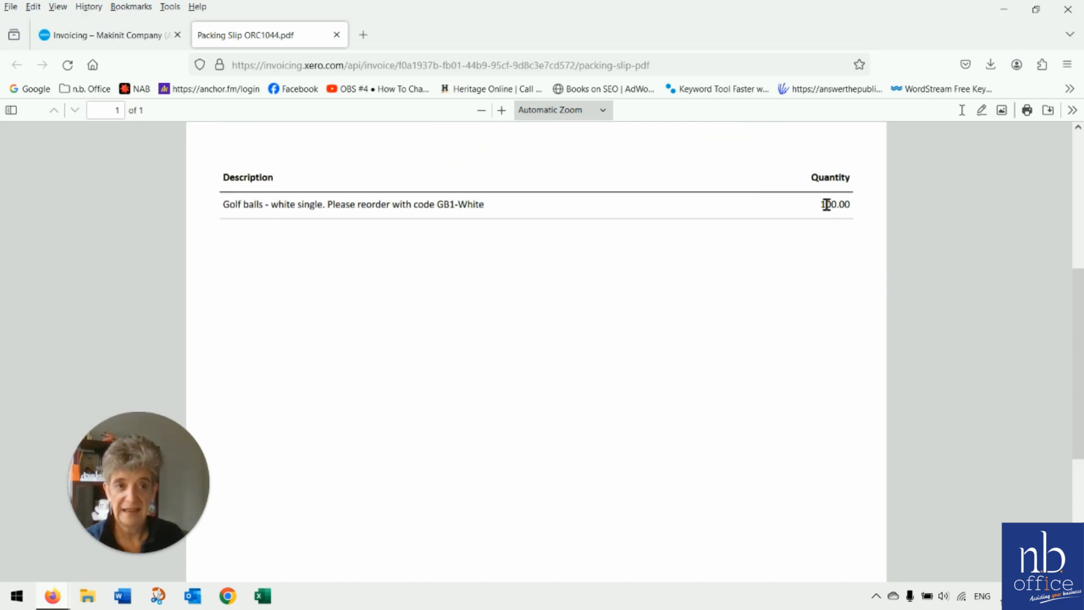
scroll(661, 319, "down", 3)
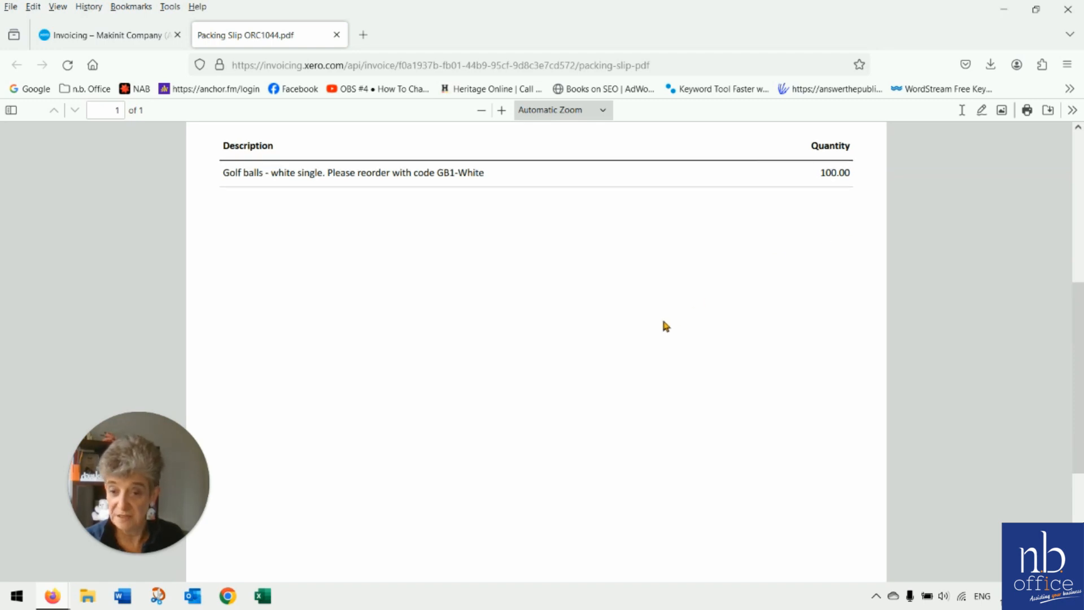
scroll(687, 334, "up", 6)
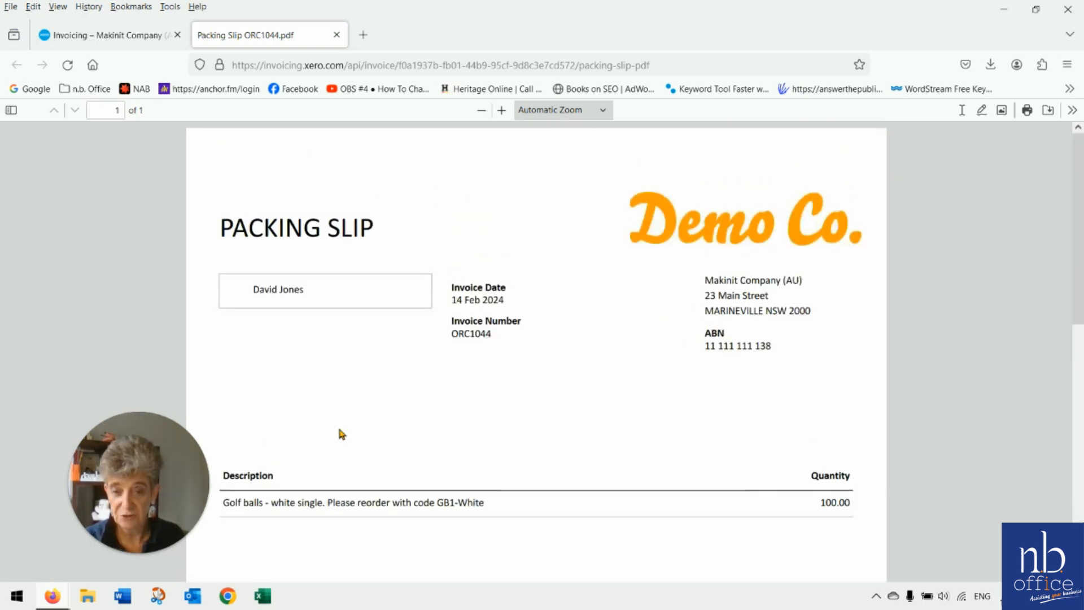
scroll(341, 434, "down", 3)
scroll(341, 433, "up", 3)
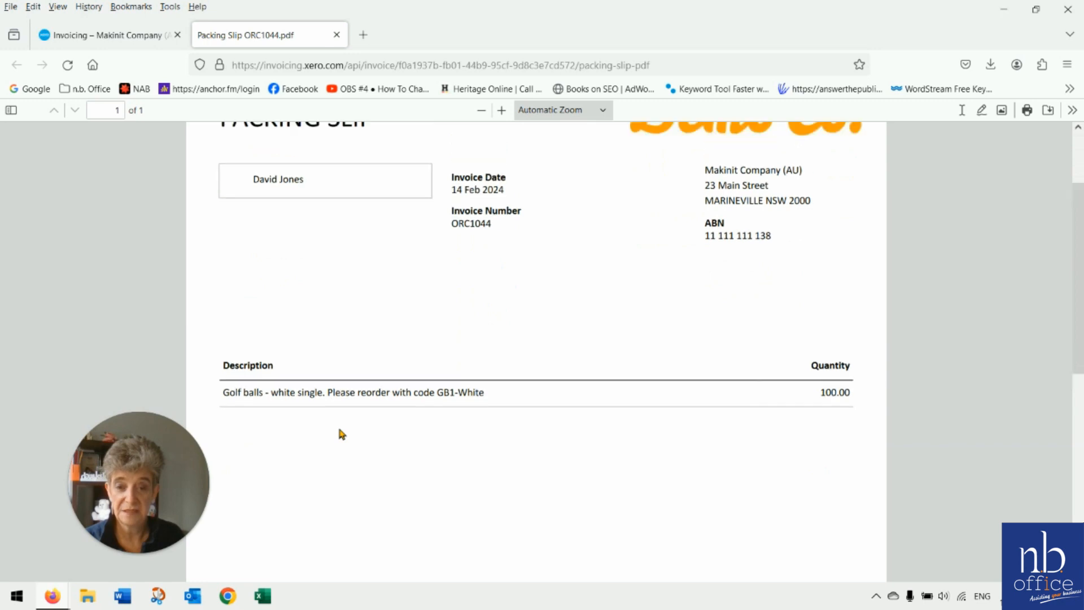
scroll(274, 438, "down", 1)
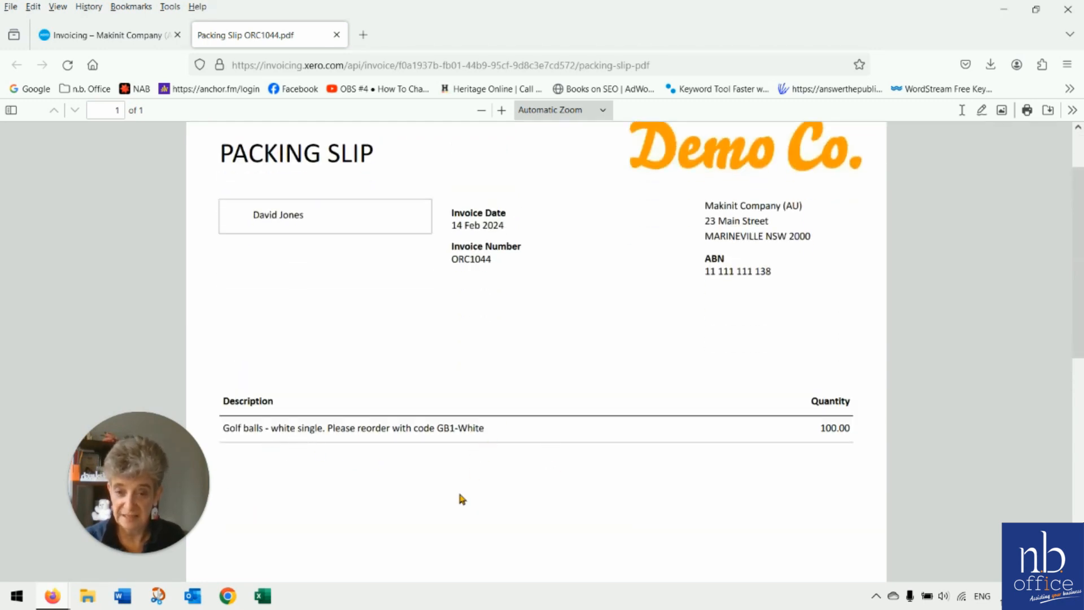
scroll(562, 432, "up", 1)
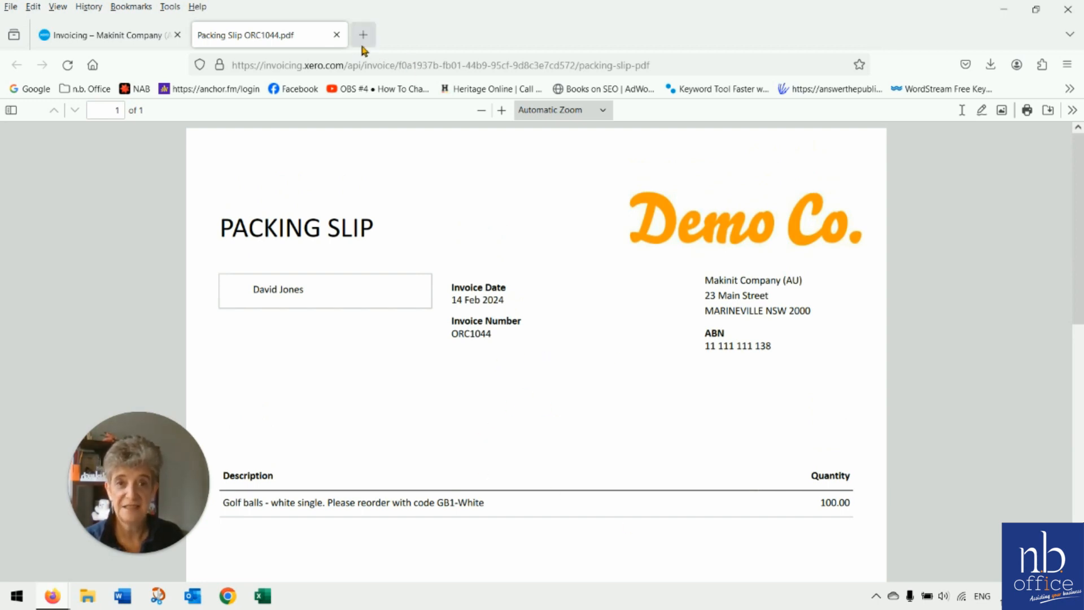
Step: Close the packing slip PDF and review the approved invoice's line item, totals and the options below it
left_click(336, 35)
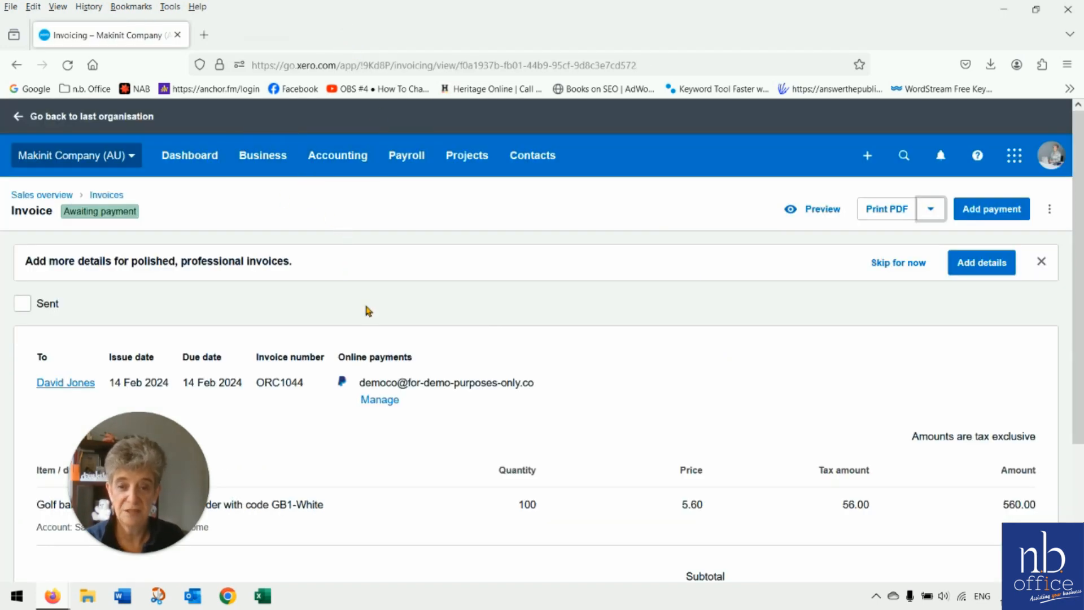
scroll(452, 352, "down", 3)
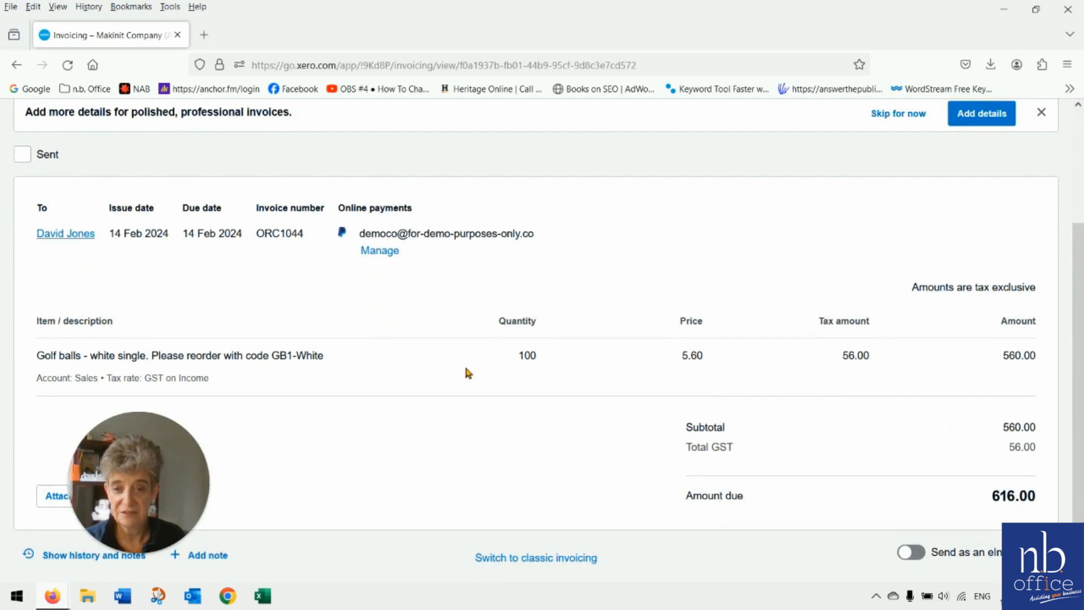
scroll(456, 361, "up", 1)
scroll(446, 407, "down", 2)
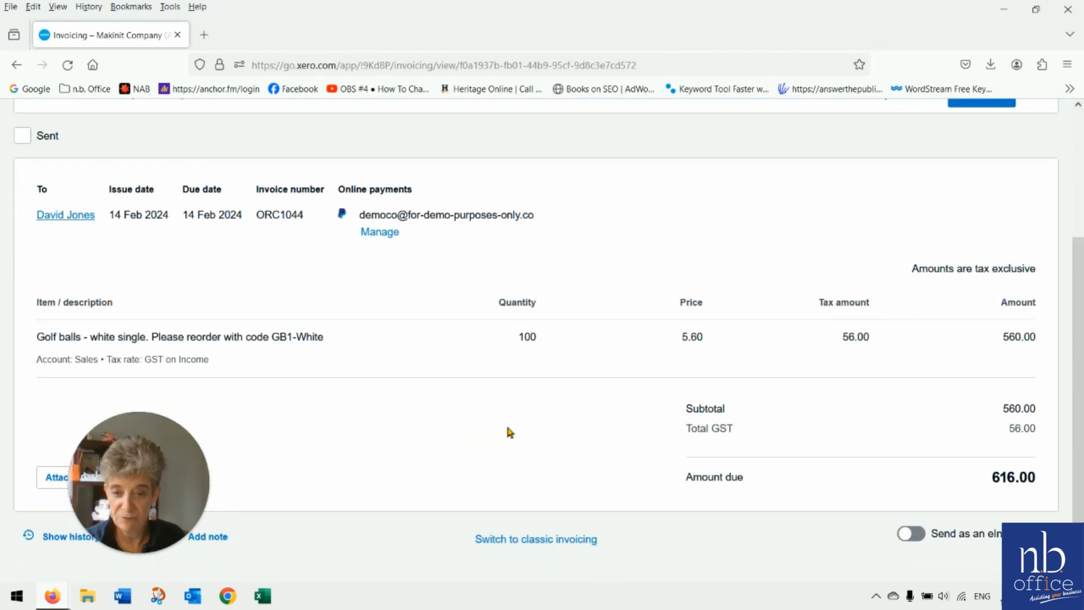